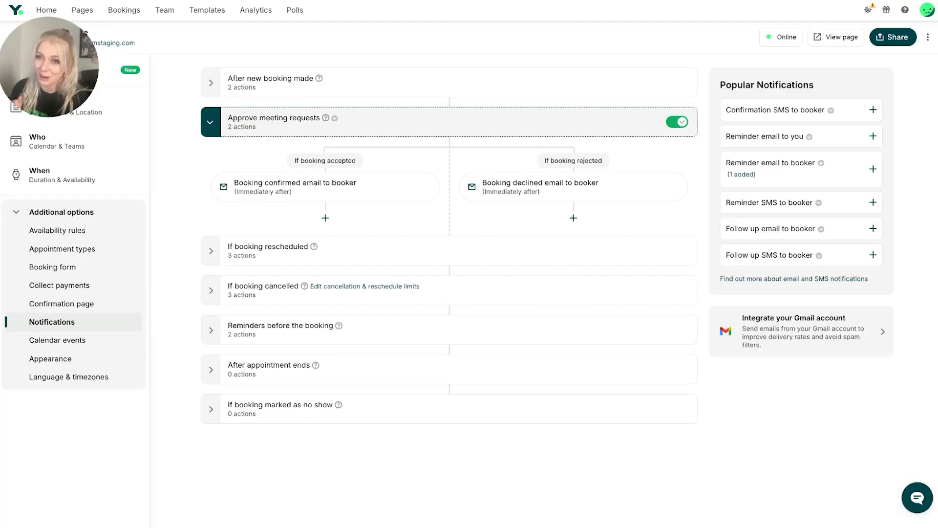
Open the declined email to booker under rejected bookings and add blank lines below the contact-email sentence in its content
click(526, 188)
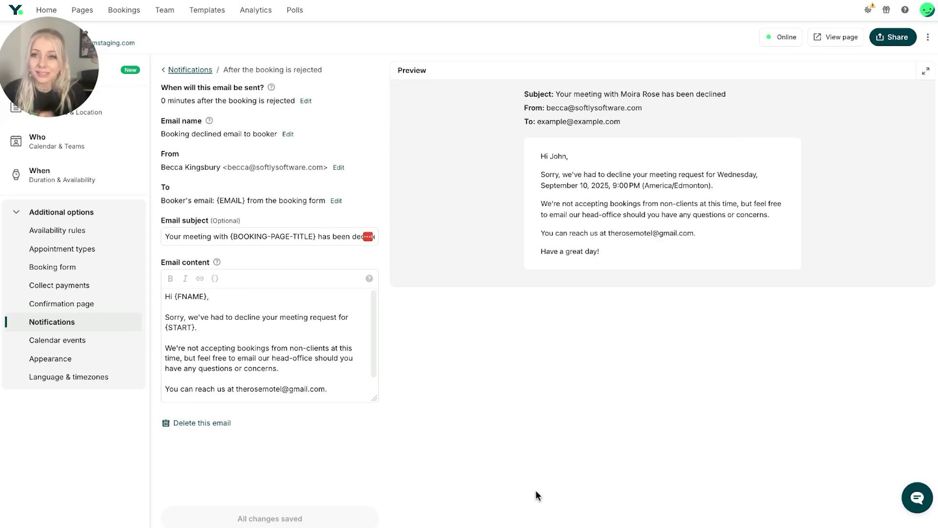
click(346, 386)
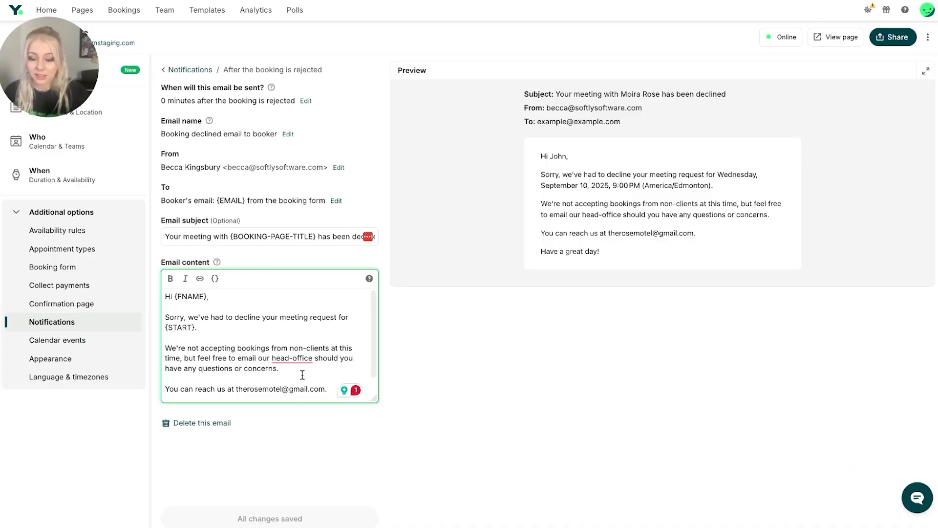
key(Return)
key(Return)
Look through the available shortcodes and try inserting the Booking reference {REF} shortcode into the email content
click(216, 279)
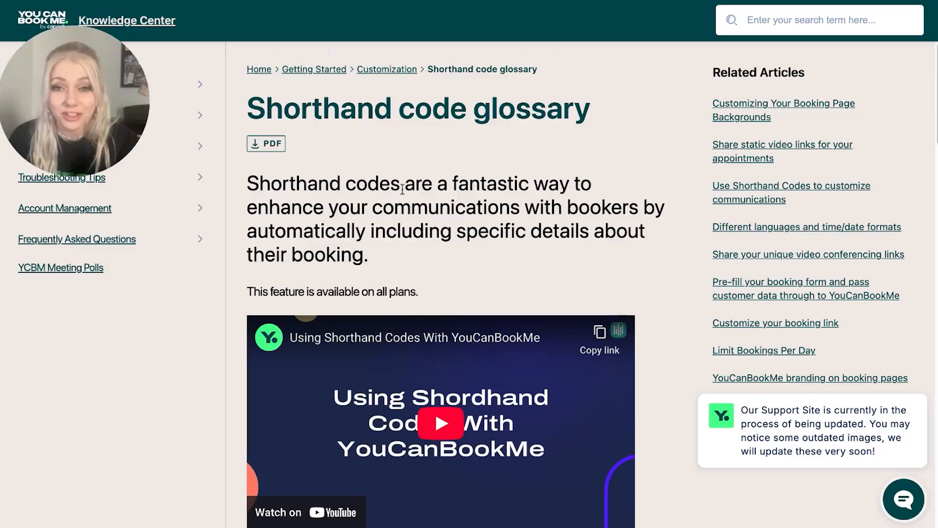
scroll(397, 214, down, 10)
scroll(410, 269, down, 15)
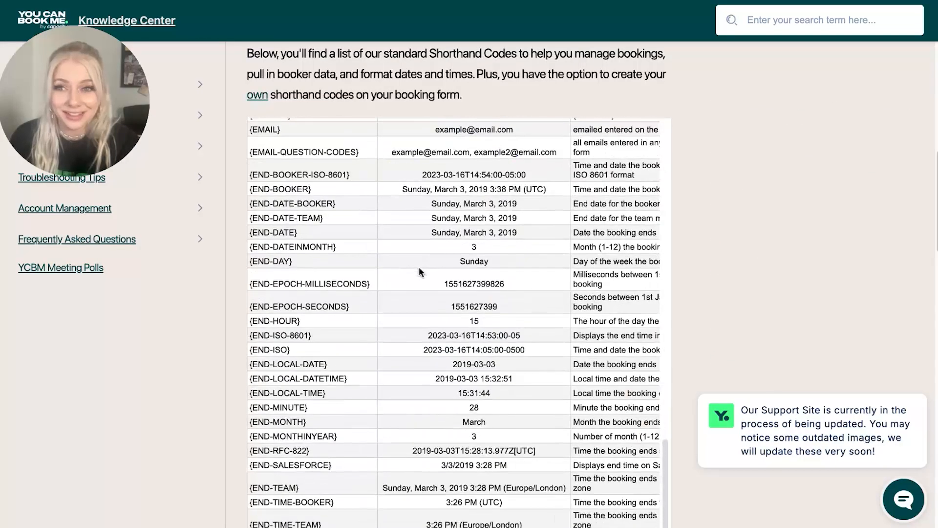
scroll(414, 264, down, 8)
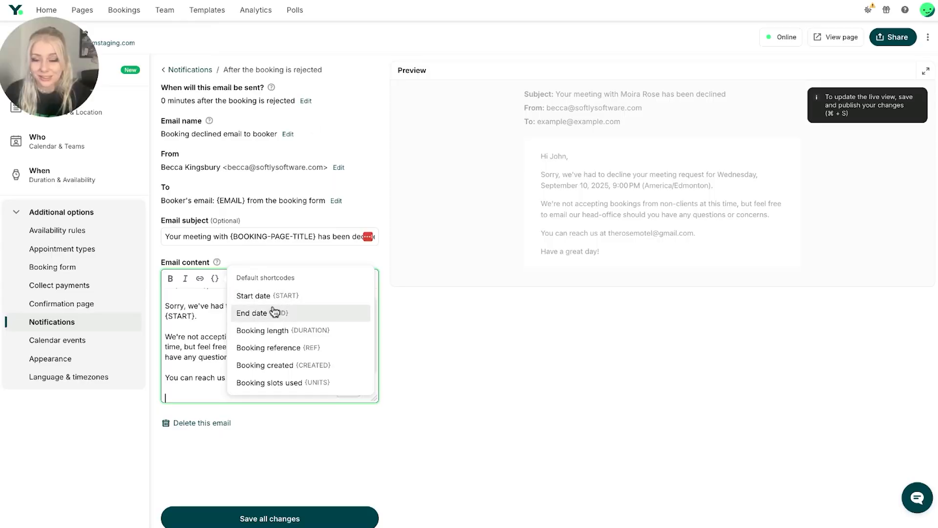
click(300, 349)
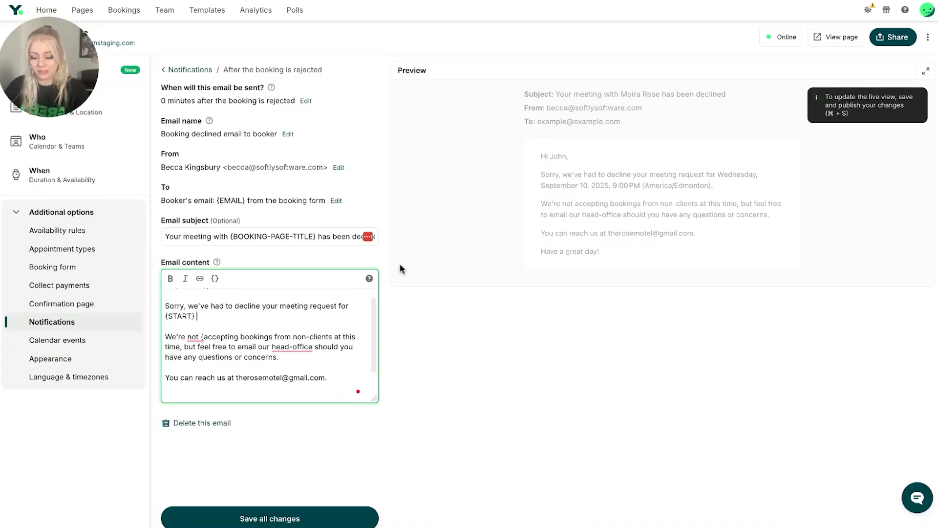
Add "(Booking reference {REF})" right after {START} in the email content, using the Booking reference shortcode, and save all changes
text({Bookingn)
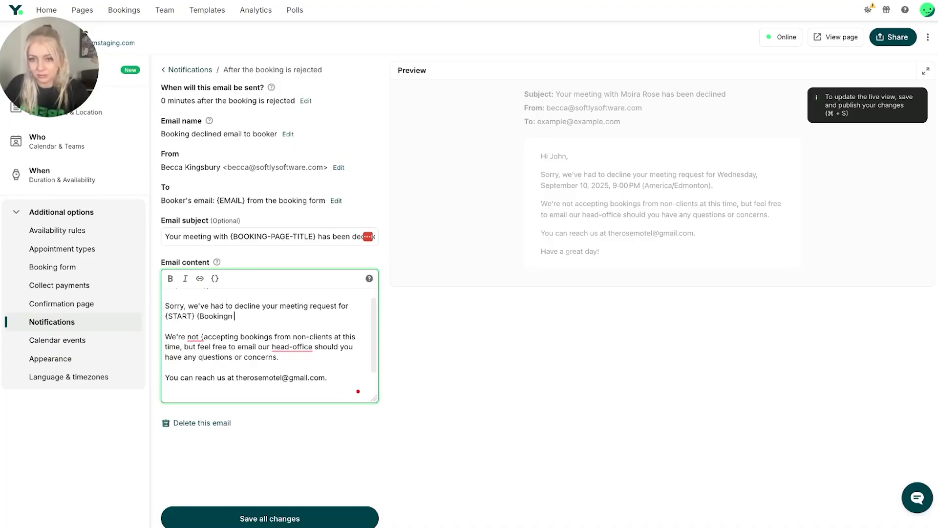
key(BackSpace)
text(reference)
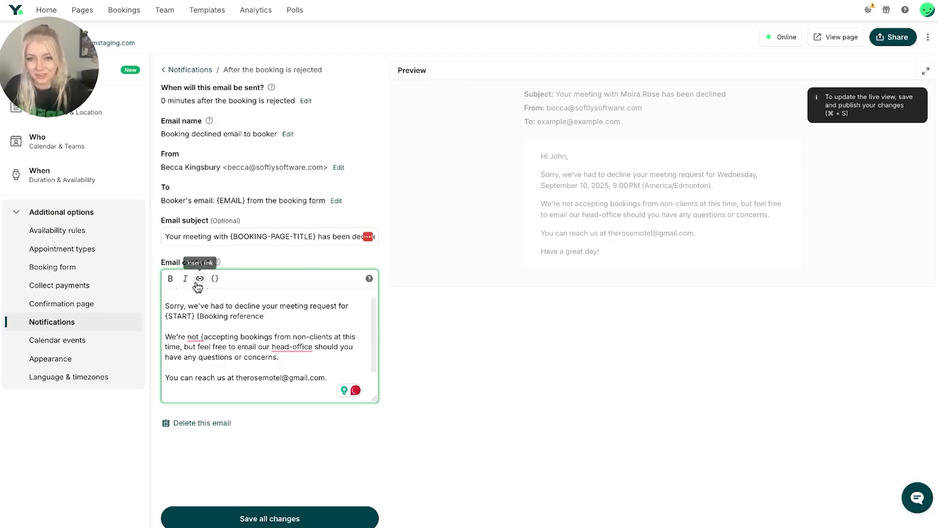
click(214, 278)
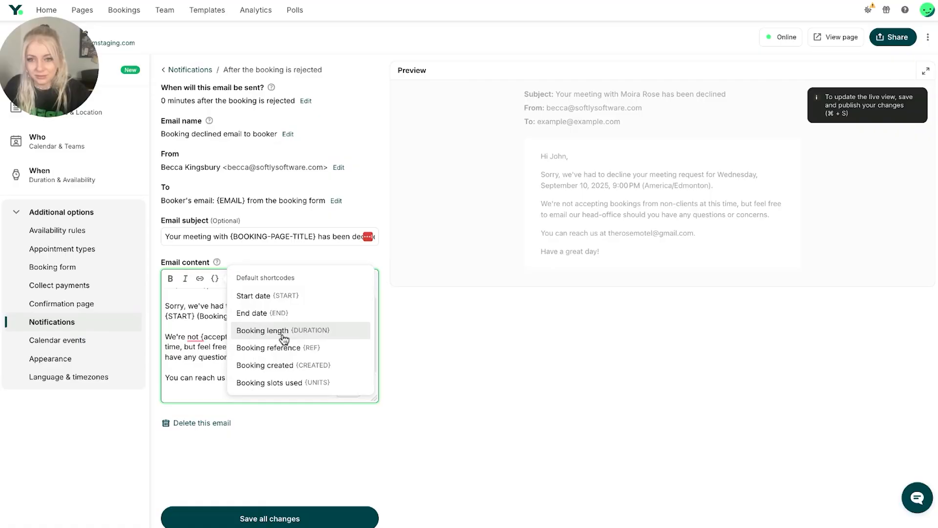
click(257, 347)
text(})
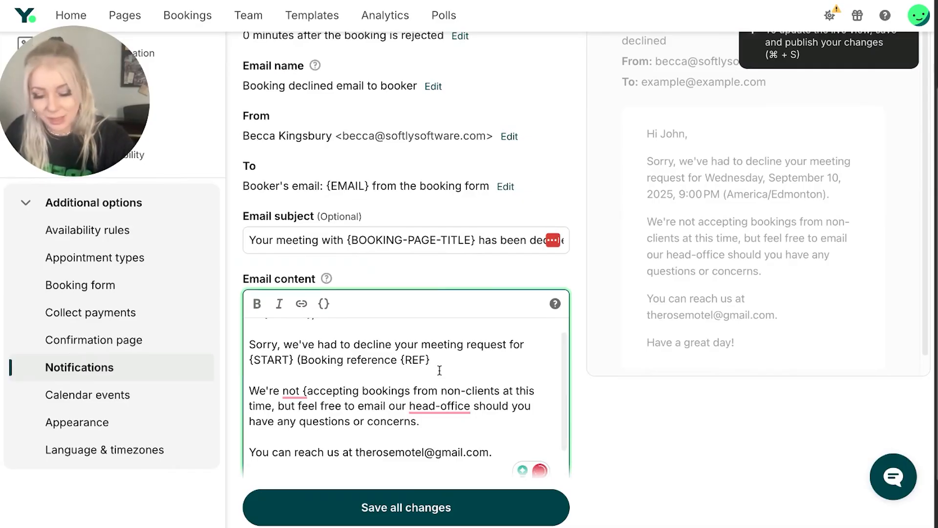
key(BackSpace)
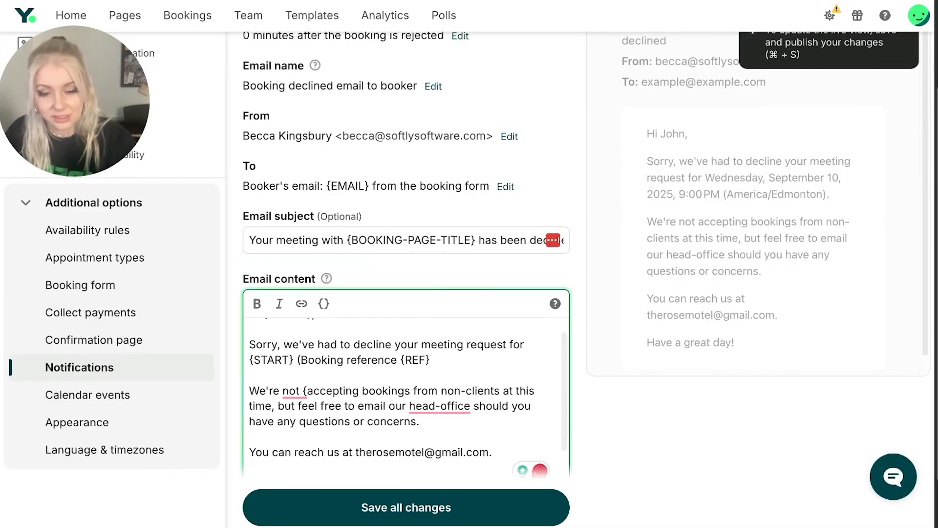
text())
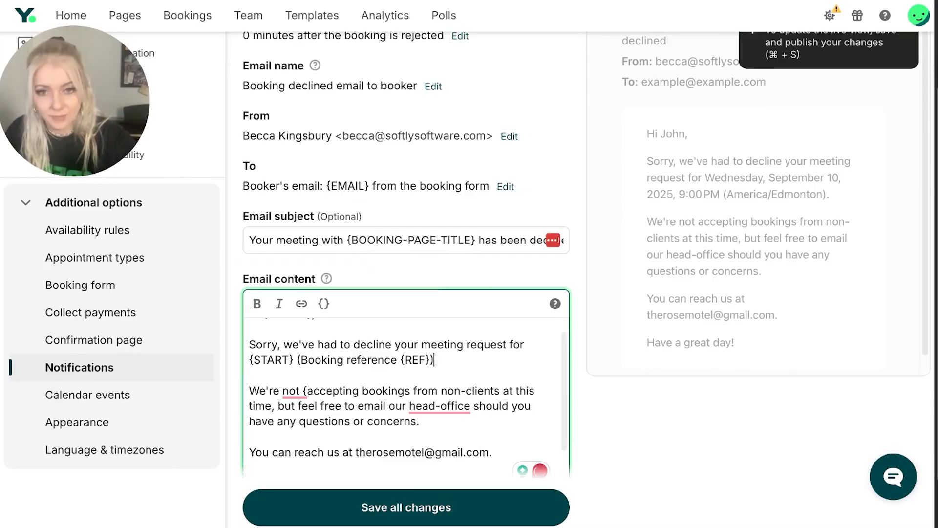
click(409, 504)
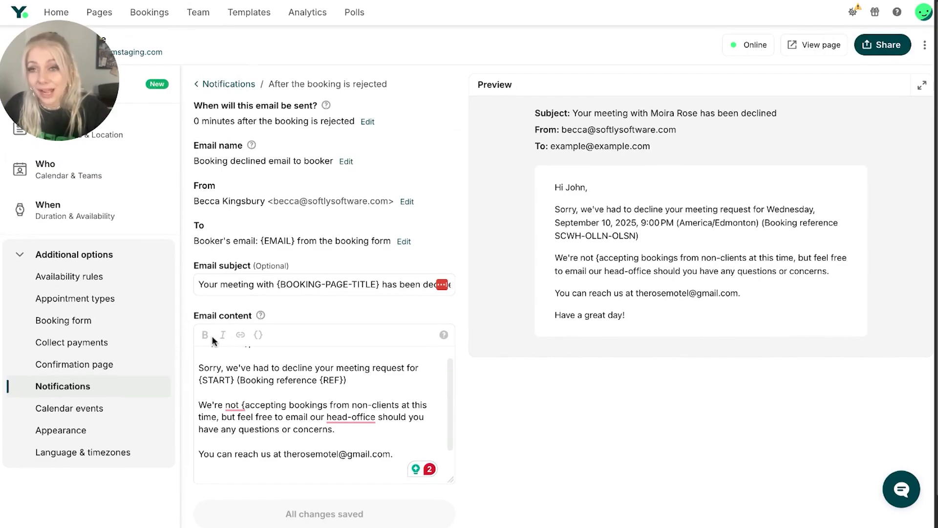
Above "Have a great day!", add the sentence "If you'd like to learn more about our services, you can visit our website here!"
scroll(310, 370, down, 1)
click(368, 437)
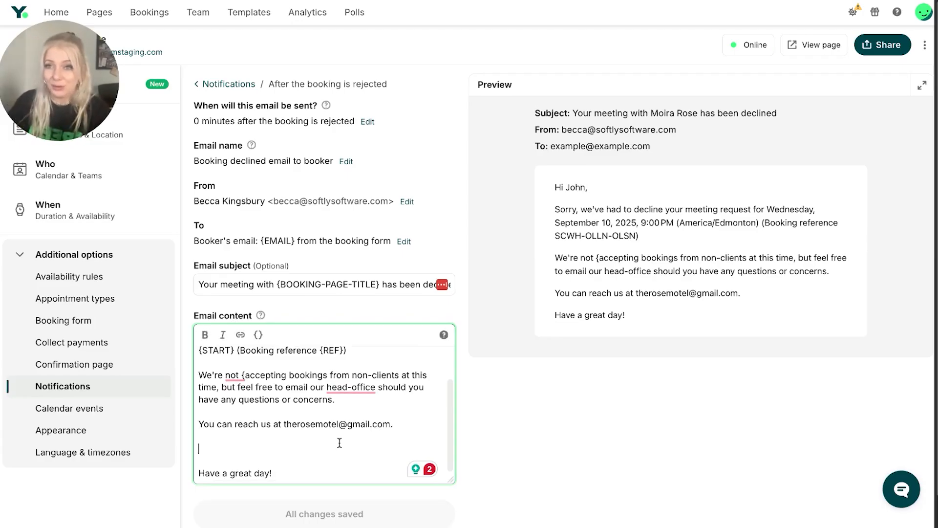
text(If you)
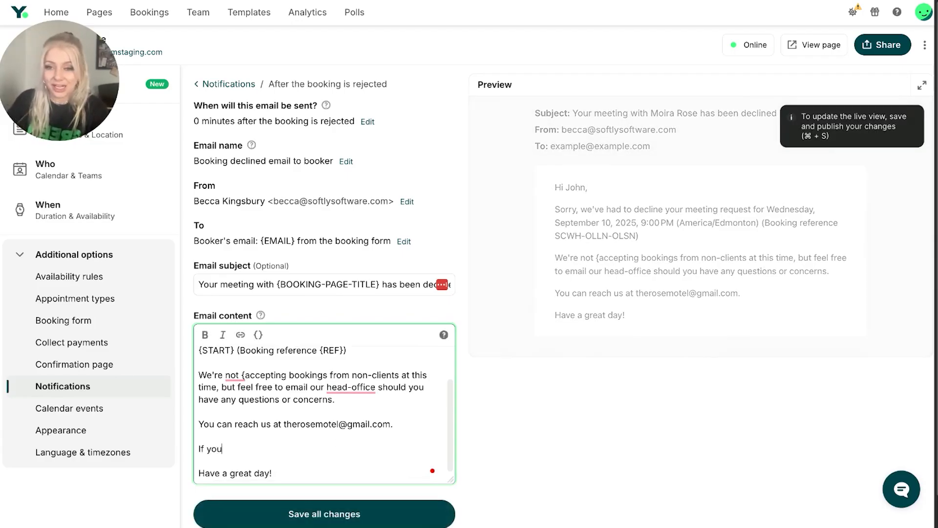
text('d like)
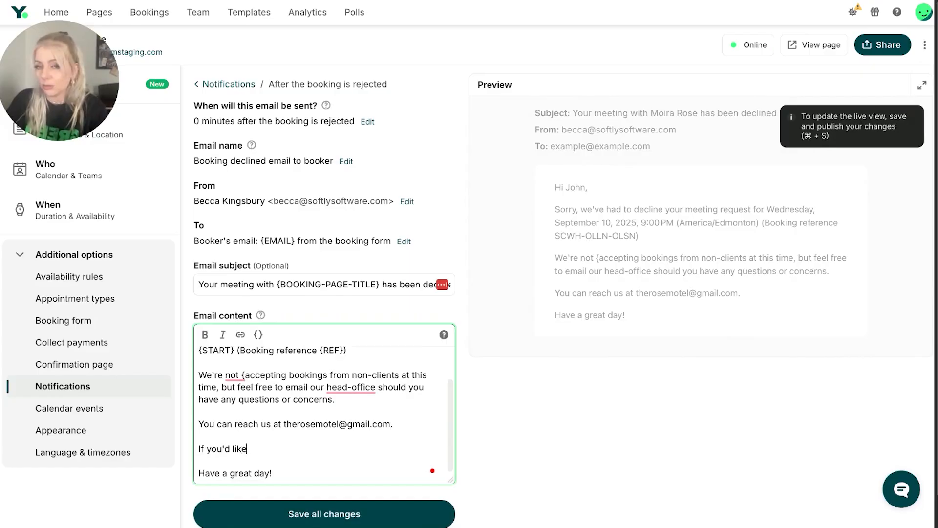
text( to learn more )
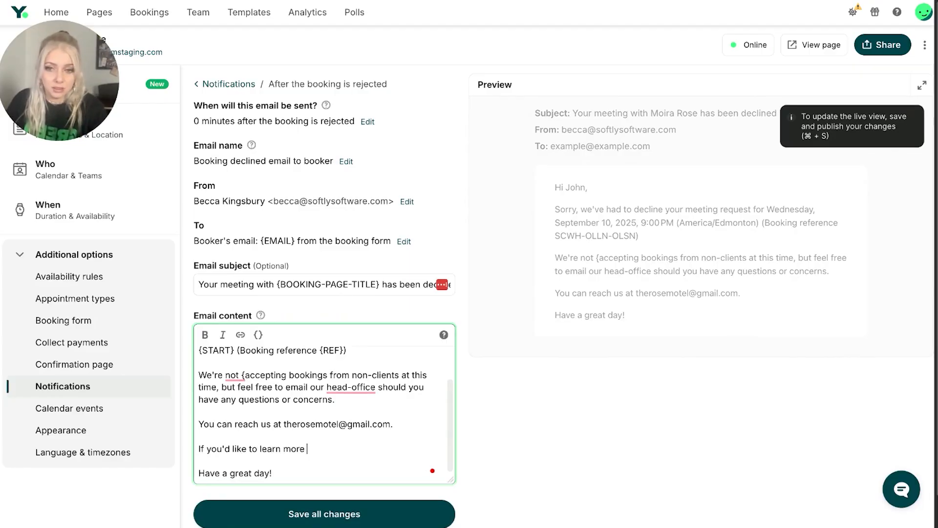
text(about our services, you can visit ou)
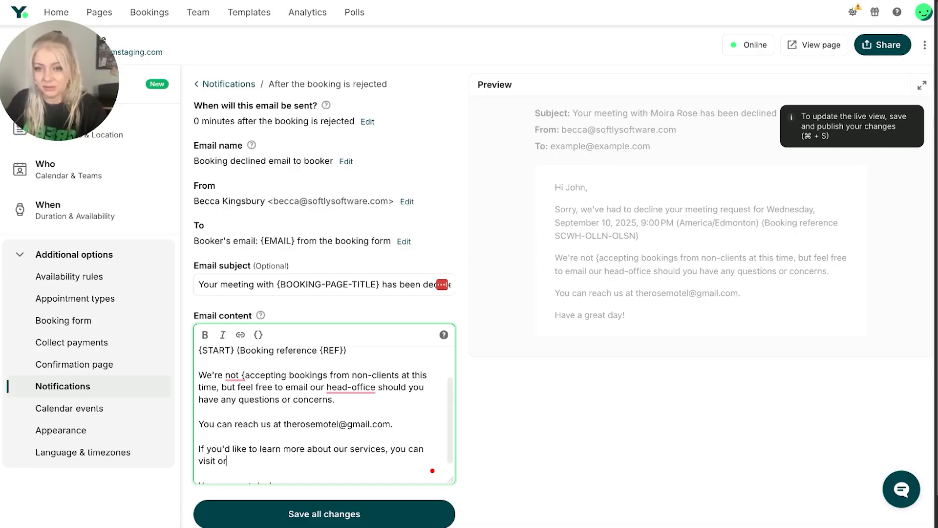
text(r website here!)
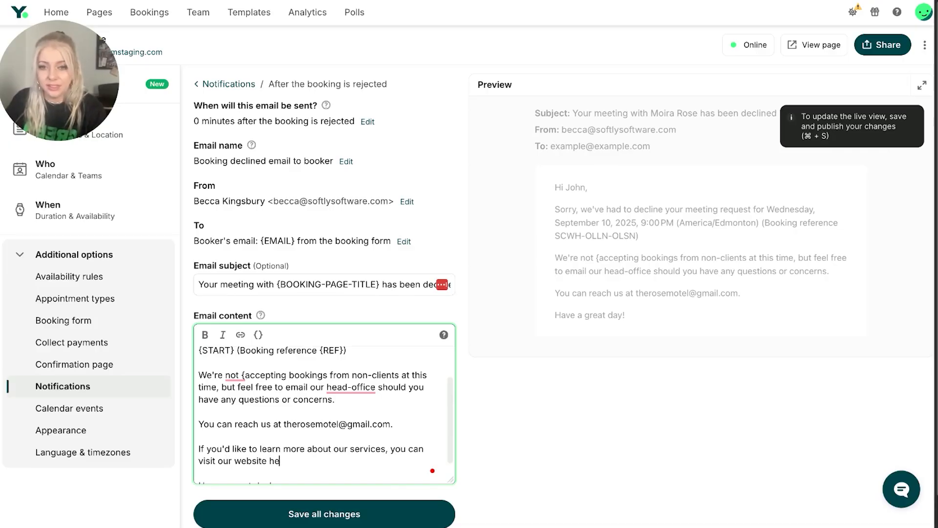
Turn "here!" into a link to youcanbookme.com that opens in a new window, and save all changes
key(shift+Left)
key(shift+Left)
key(shift+Left)
key(shift+Left)
key(shift+Left)
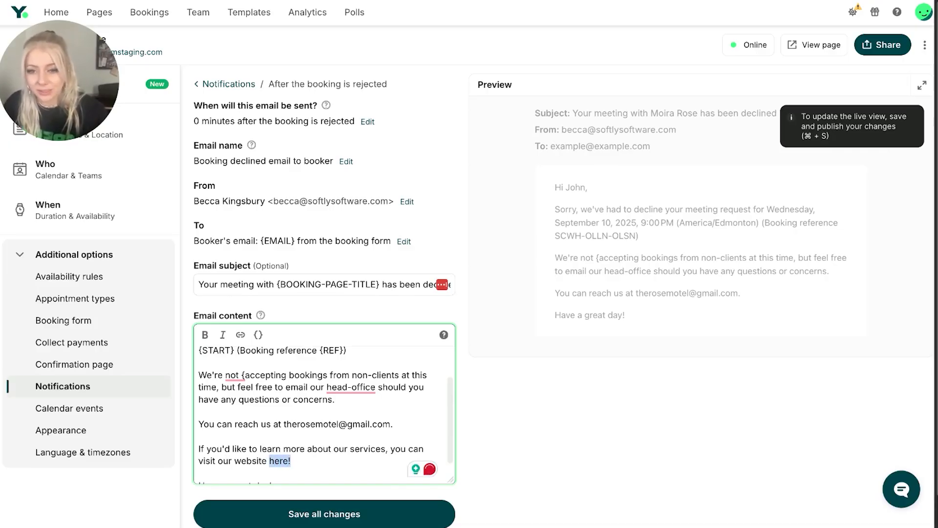
click(242, 335)
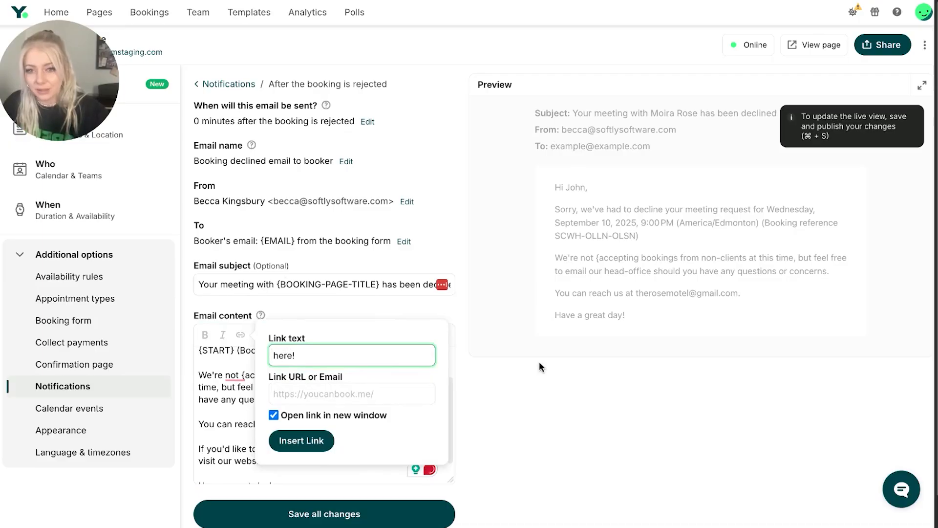
key(Tab)
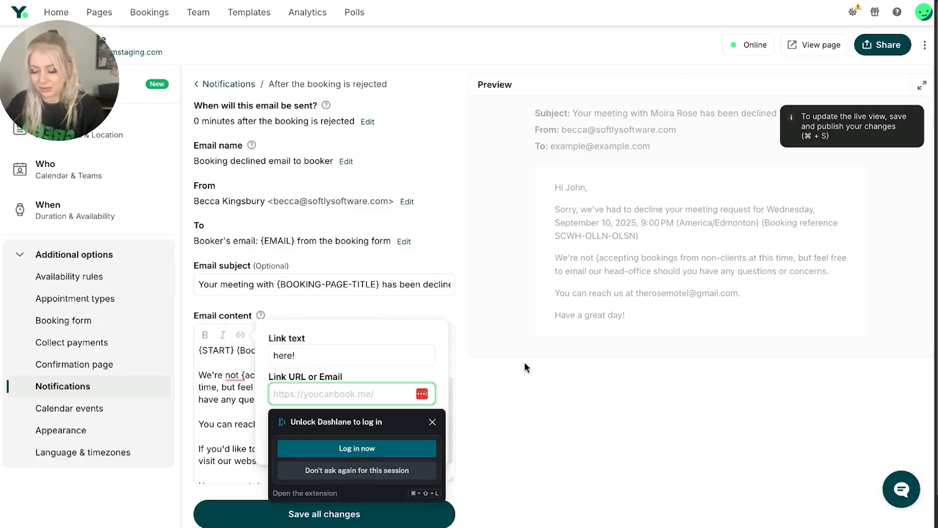
text(youcanbookme.com)
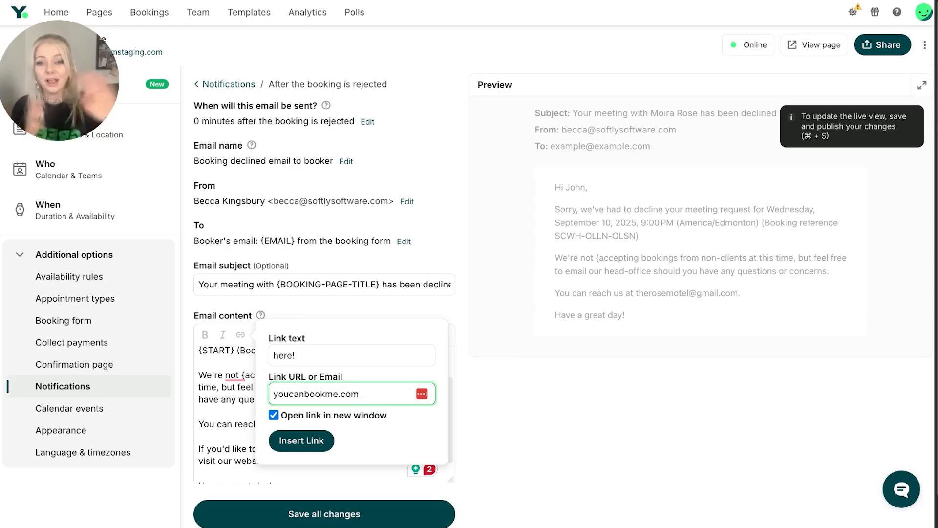
click(329, 415)
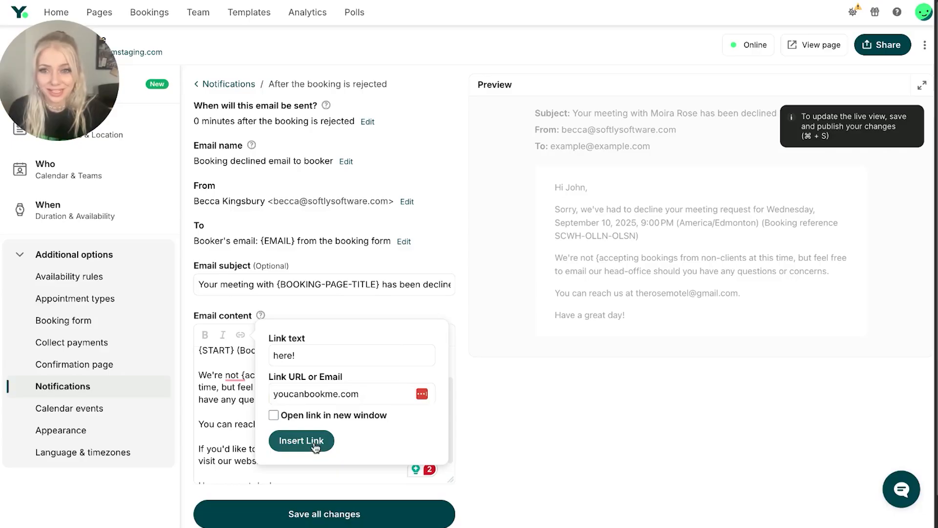
click(328, 415)
click(317, 440)
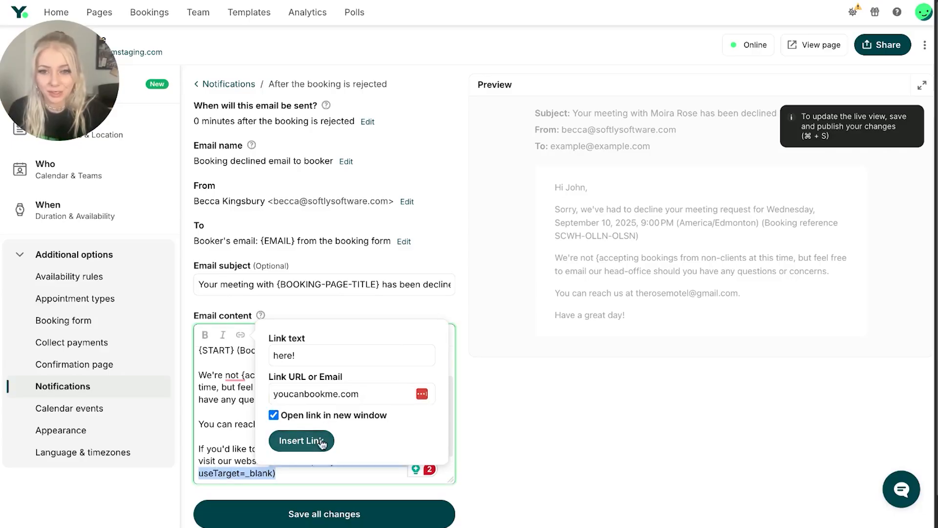
click(337, 510)
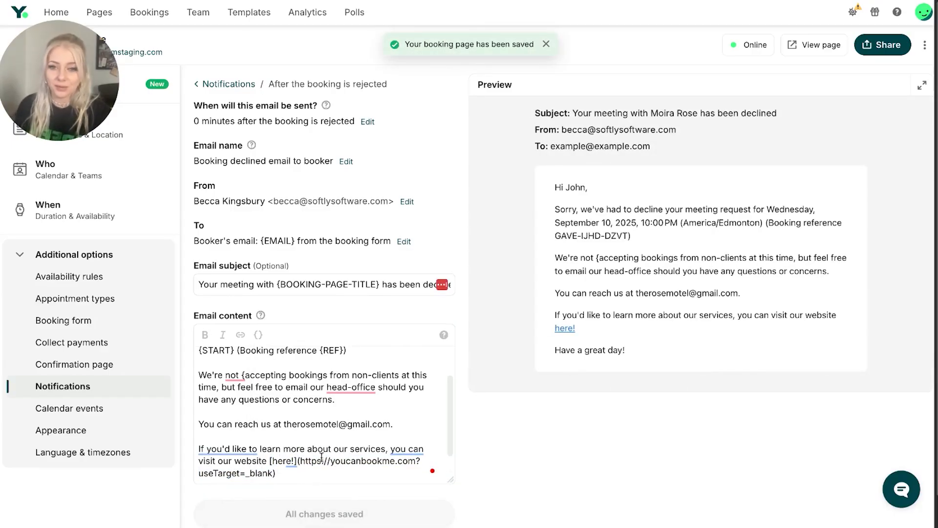
click(312, 466)
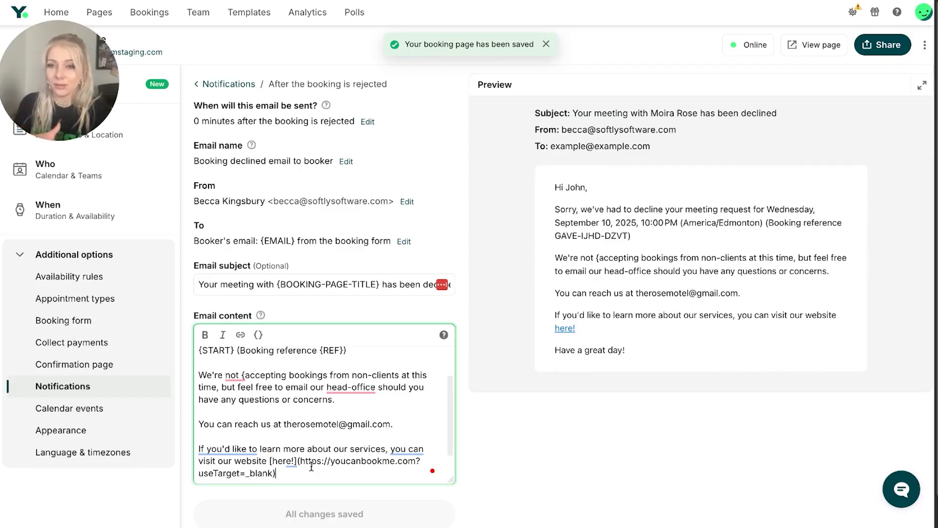
click(718, 331)
drag(718, 331, 555, 330)
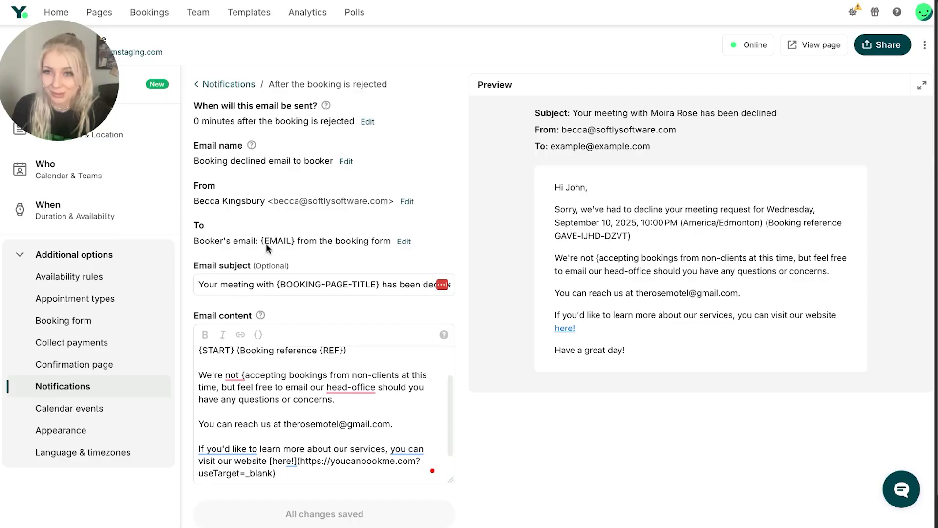
Return to the notifications overview and add a "Reminder SMS to booker" action to the reminders before the booking
click(230, 84)
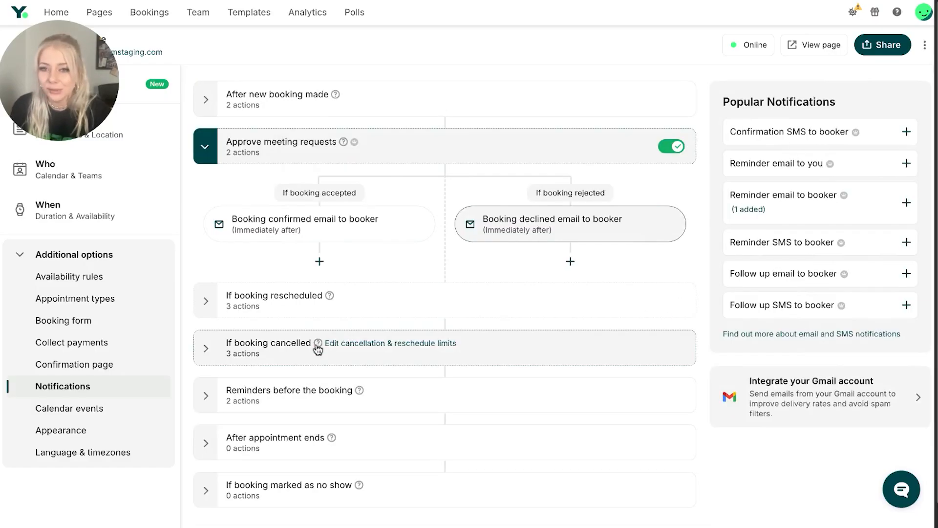
click(316, 402)
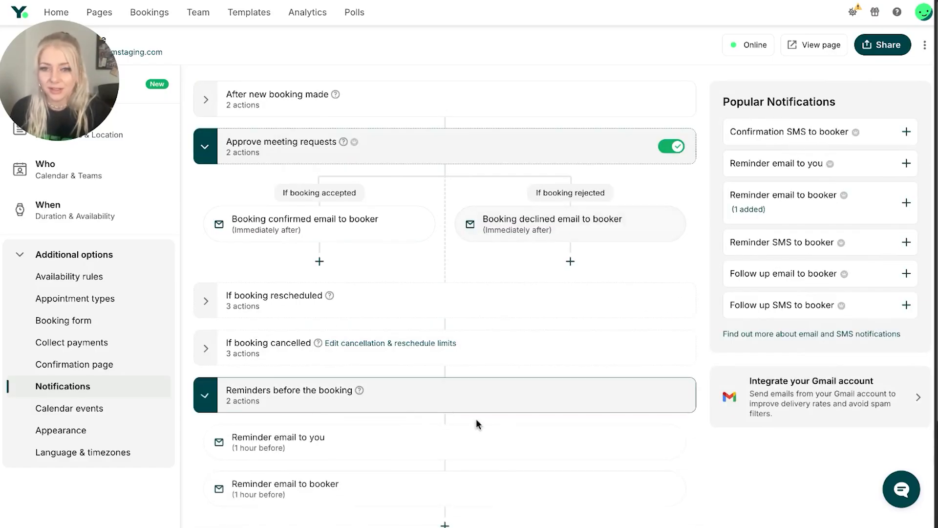
scroll(473, 389, down, 2)
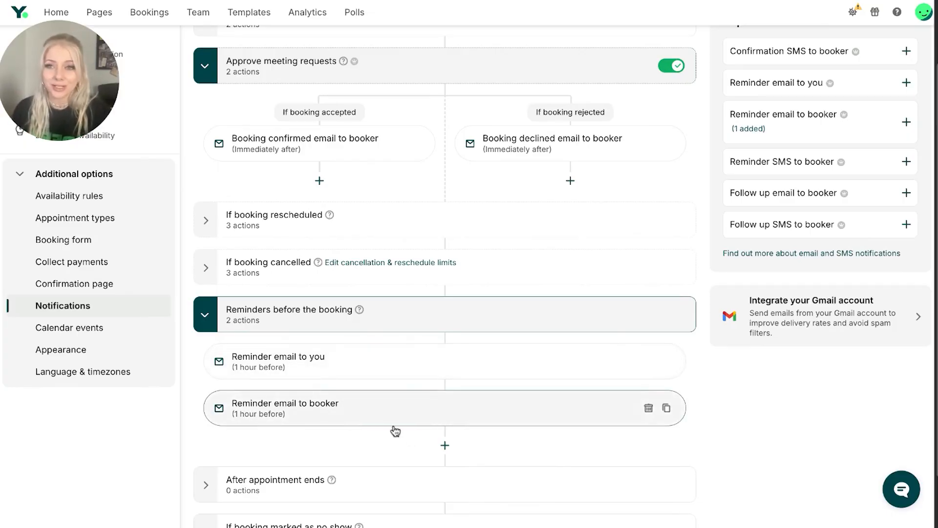
click(446, 445)
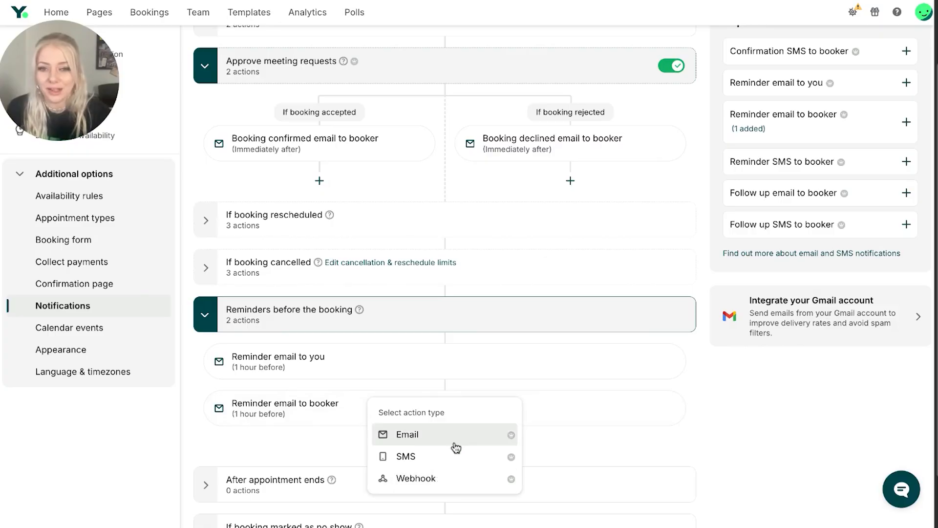
click(464, 456)
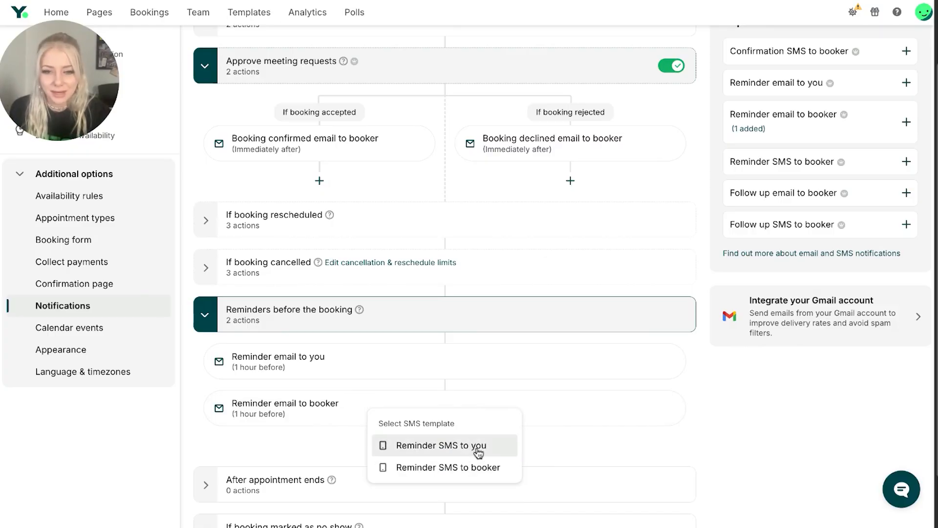
click(467, 466)
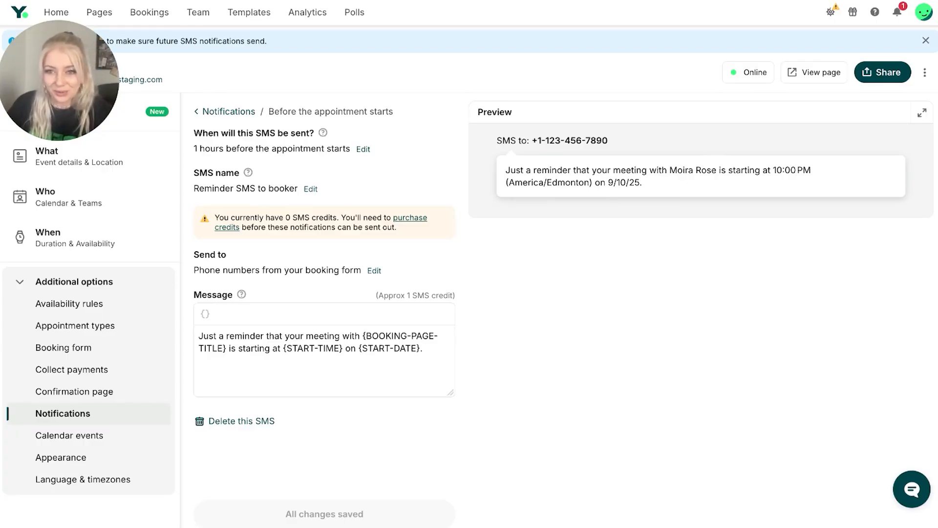
Reword the SMS message: "Hello my dear friend!" above, "friendly" before "reminder", "the fabulous" before {BOOKING-PAGE-TITLE}, "We can't wait to see you! ❤️❤️❤️❤️❤️" below; save changes
click(262, 341)
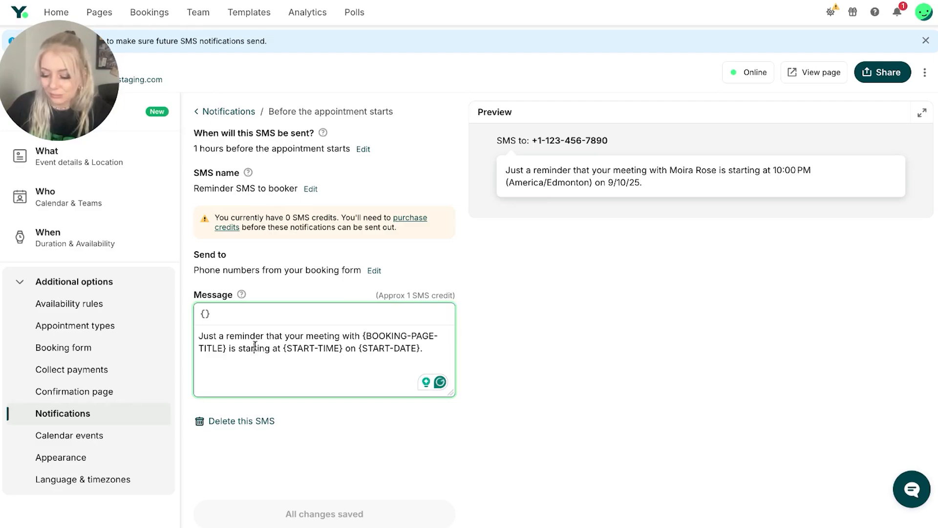
triple_click(252, 346)
text(Just a friendly reminder that your meeting with the fabulous {BOOKING-PAGE-TITLE} is starting at {START-TIME} on {START-DATE}.  We can't wait to see you! ❤️❤️❤️❤️❤️)
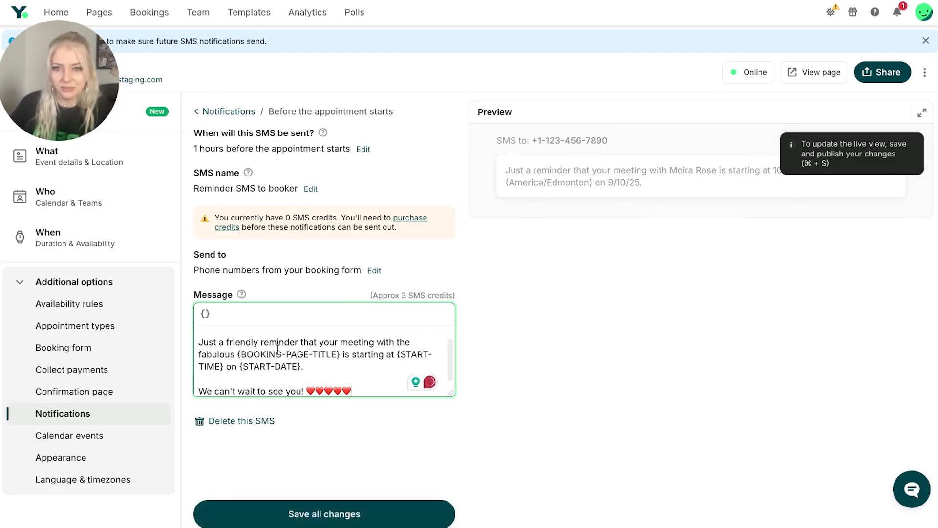
click(297, 508)
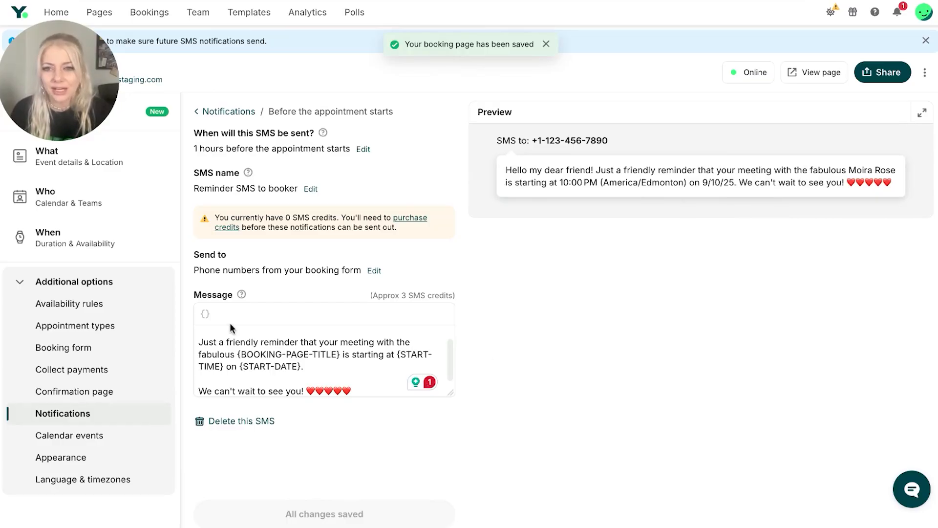
Look at the shortcodes available for the SMS message, close the list and read through the full message text
click(204, 313)
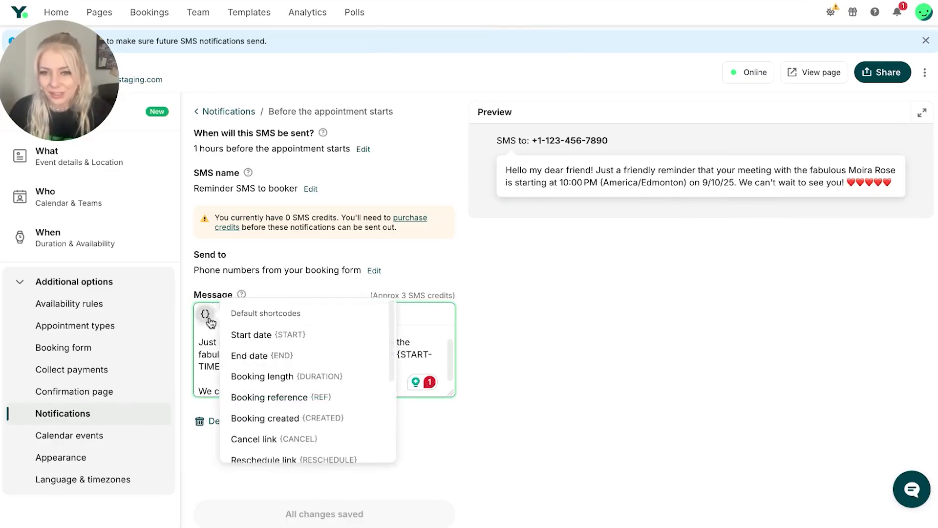
click(444, 359)
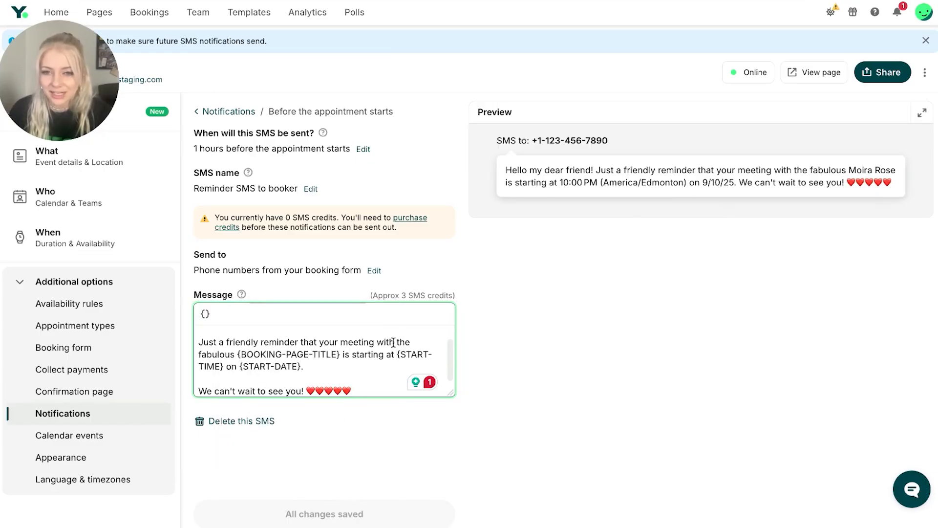
scroll(269, 393, up, 1)
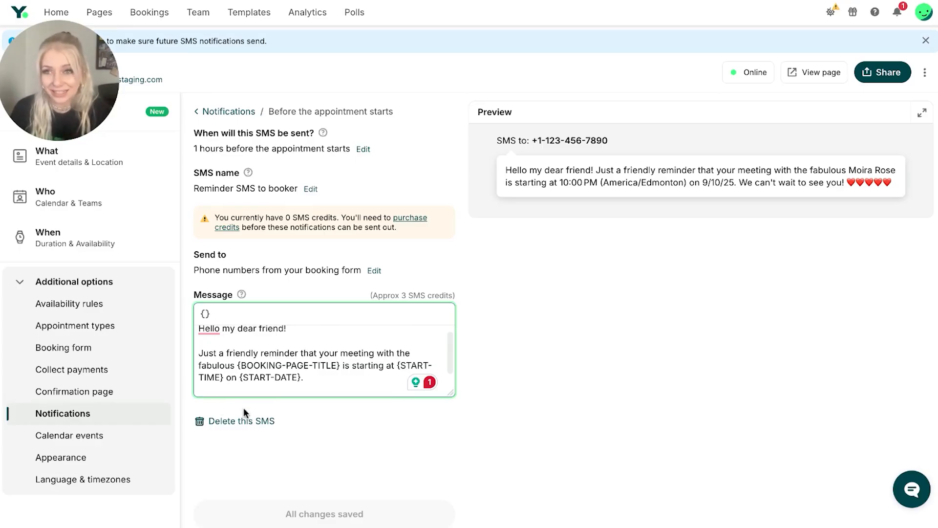
scroll(313, 365, down, 1)
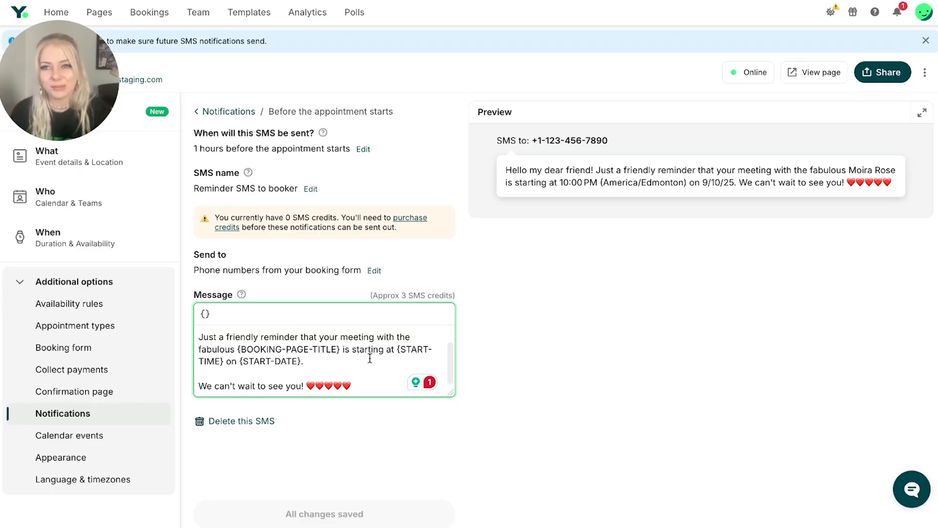
scroll(343, 343, up, 1)
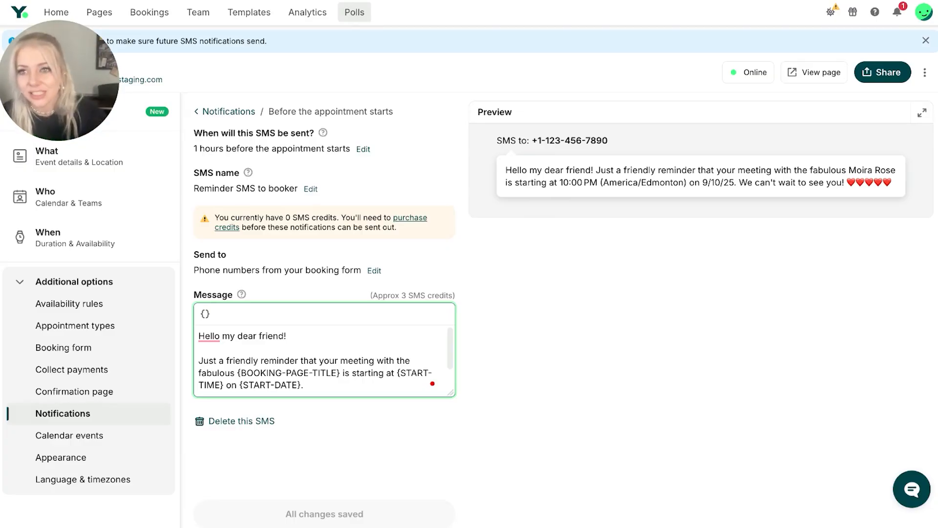
Return to the notifications overview and review the actions under the reminders before the booking
click(242, 127)
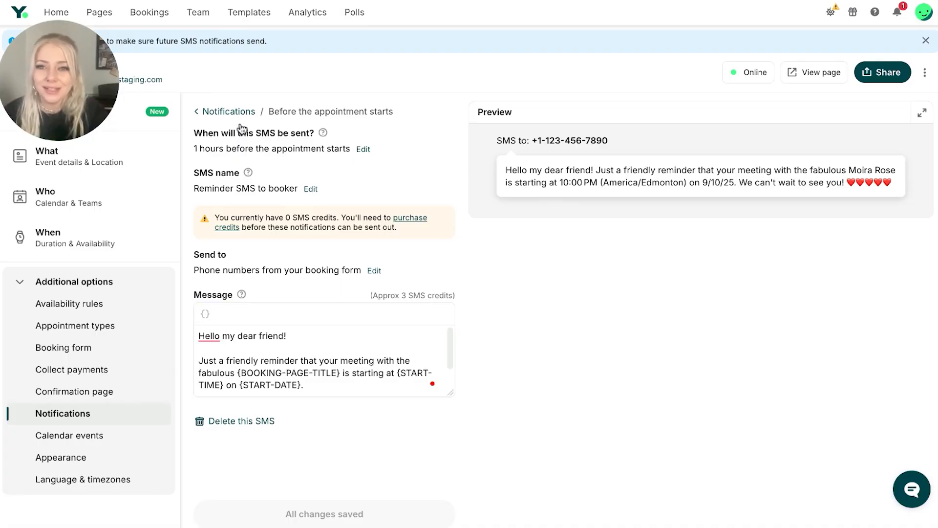
click(239, 111)
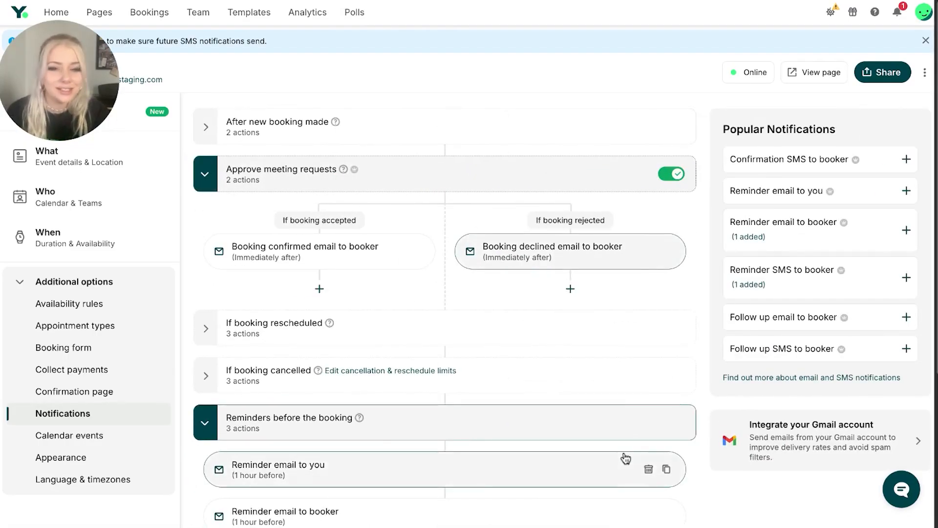
scroll(577, 398, down, 2)
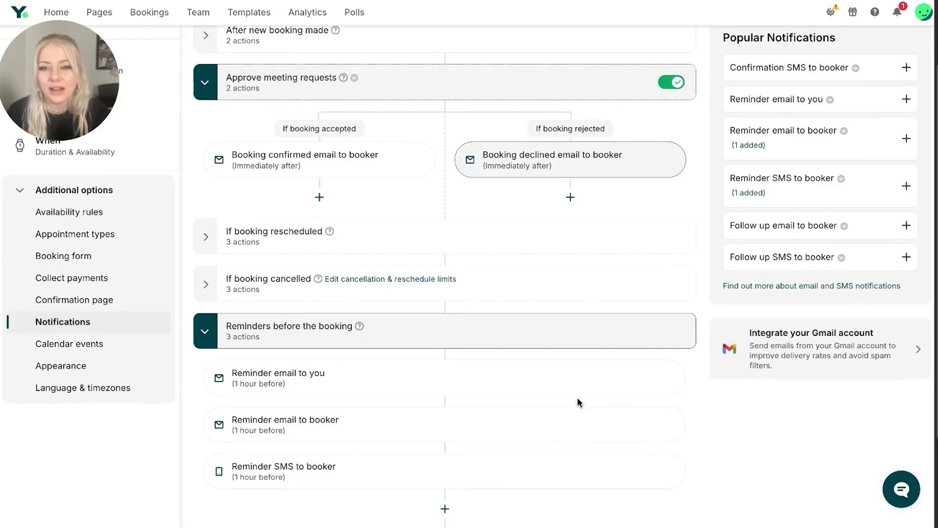